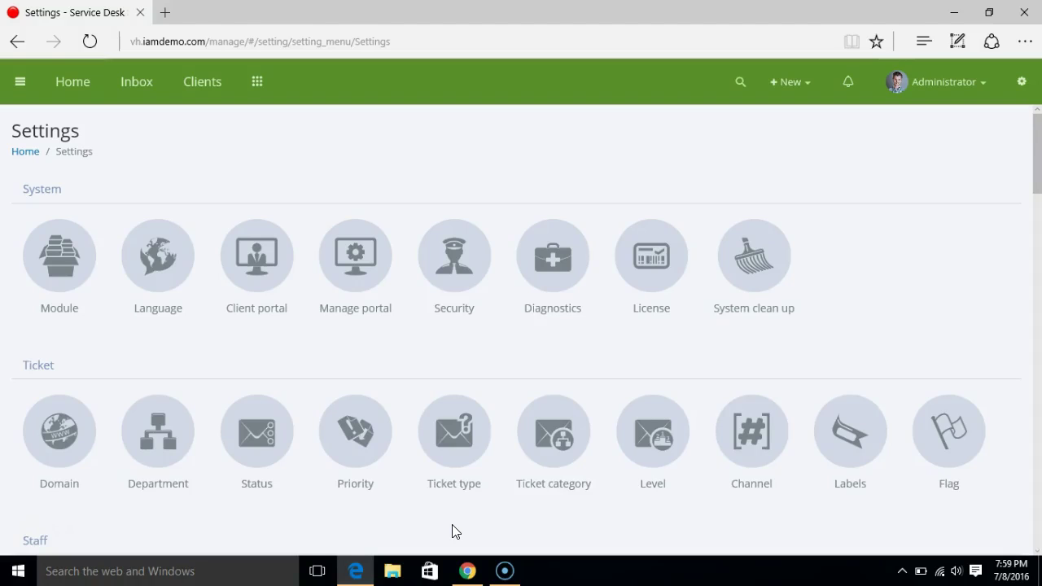
Step: Start a new SMTP server with host mail.iamdemo.com on port 25
drag(1038, 166, 1037, 334)
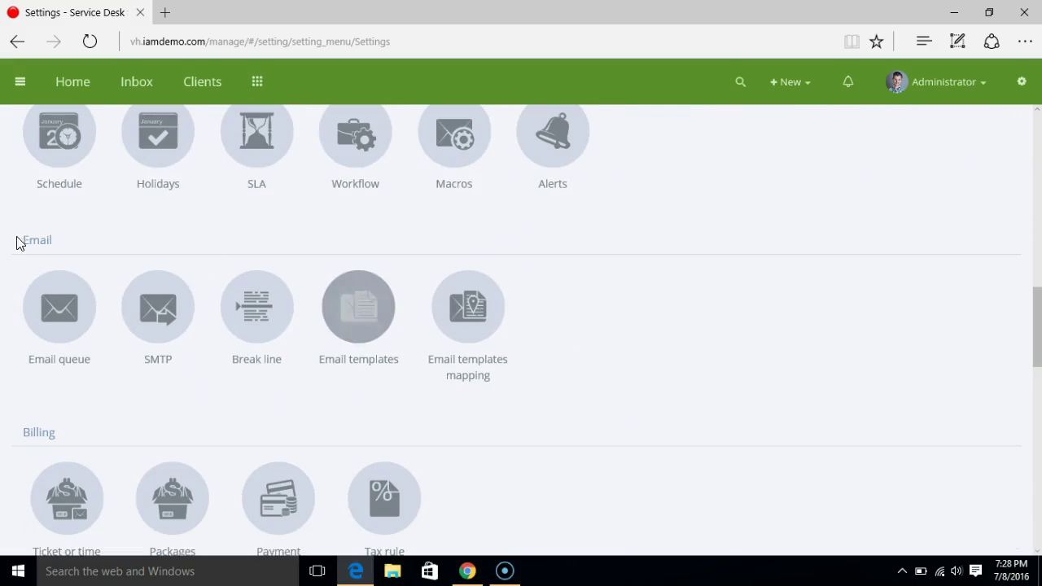
click(160, 306)
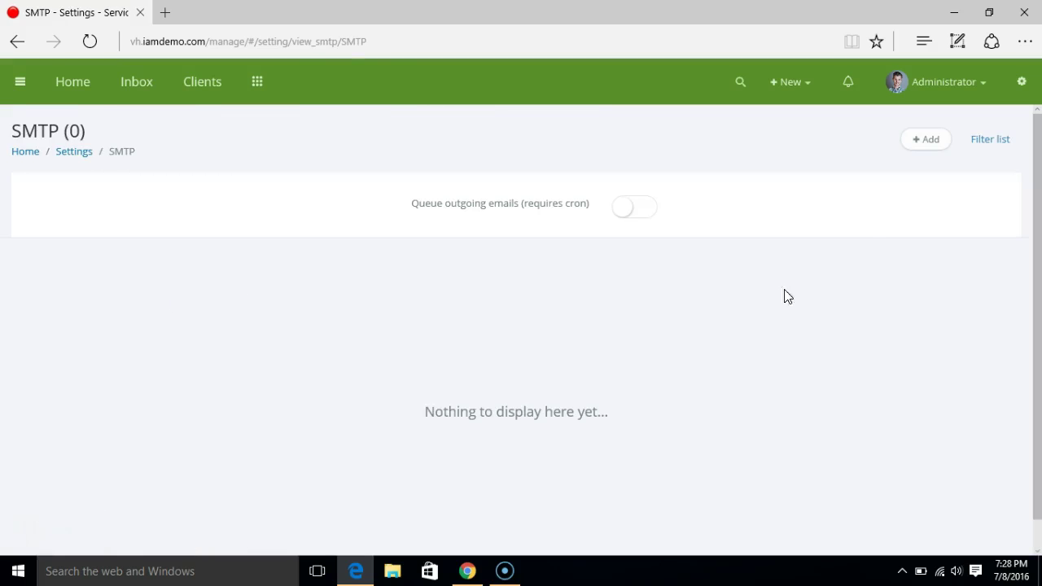
click(920, 146)
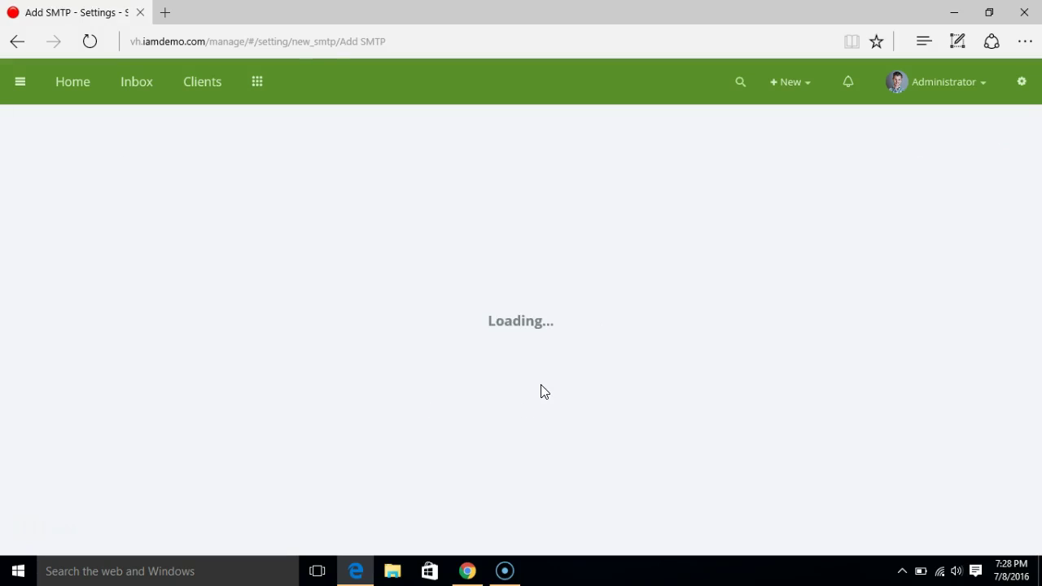
click(289, 231)
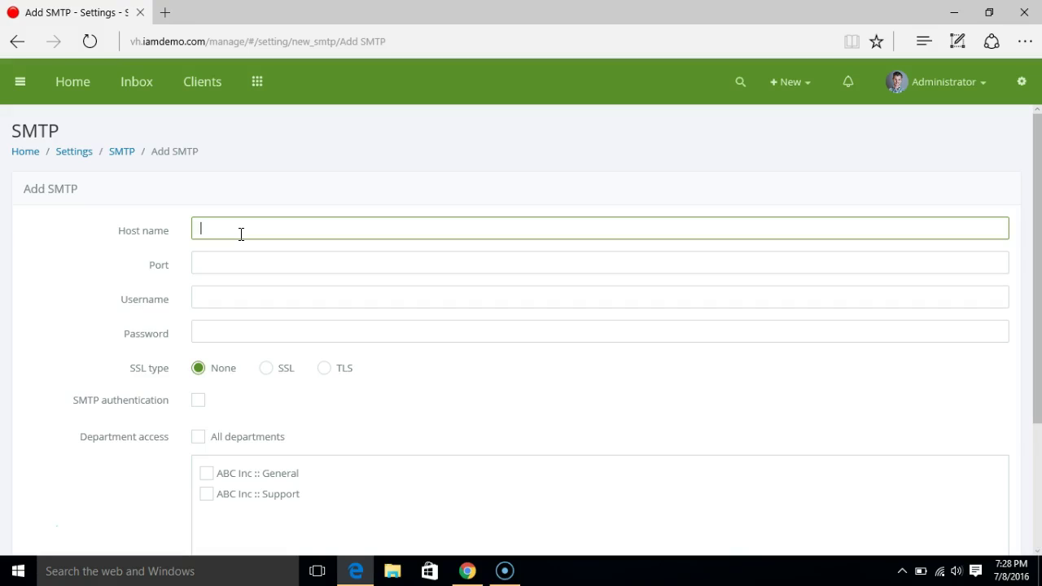
text(mail.iamdemo.com)
click(238, 267)
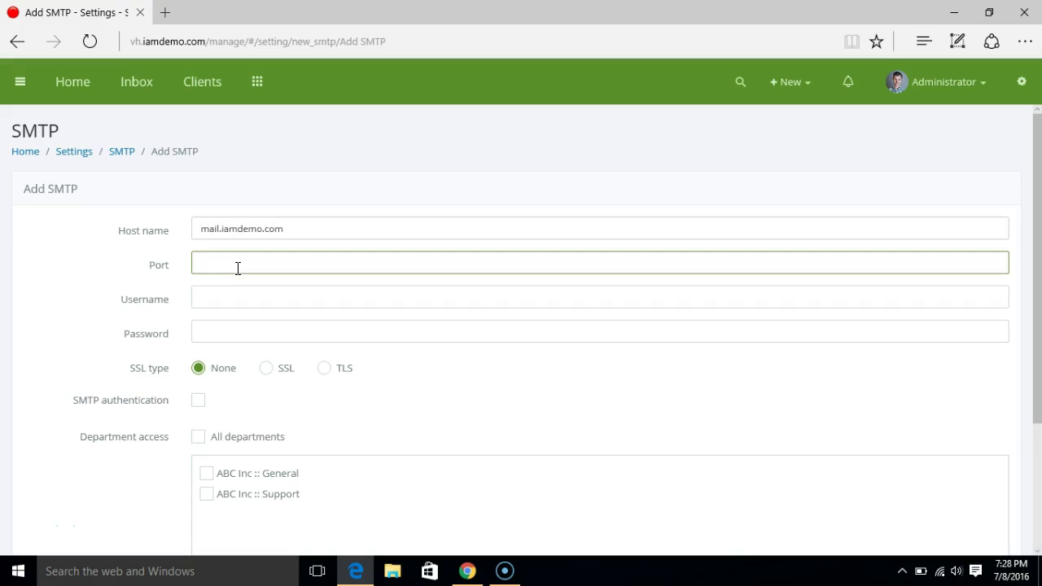
text(25)
Step: Enter the SMTP account's login username and password
click(226, 297)
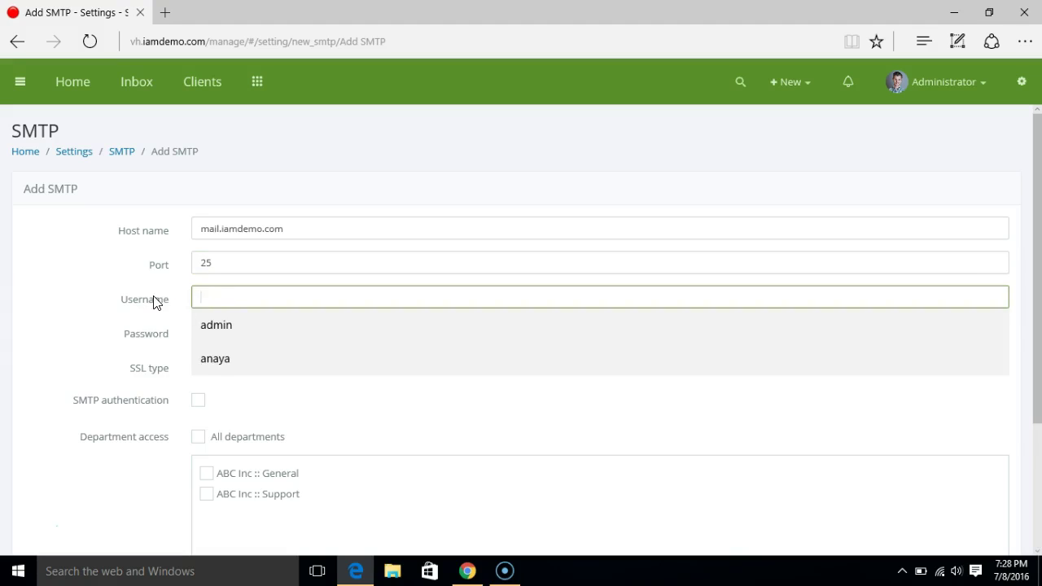
click(154, 303)
click(230, 300)
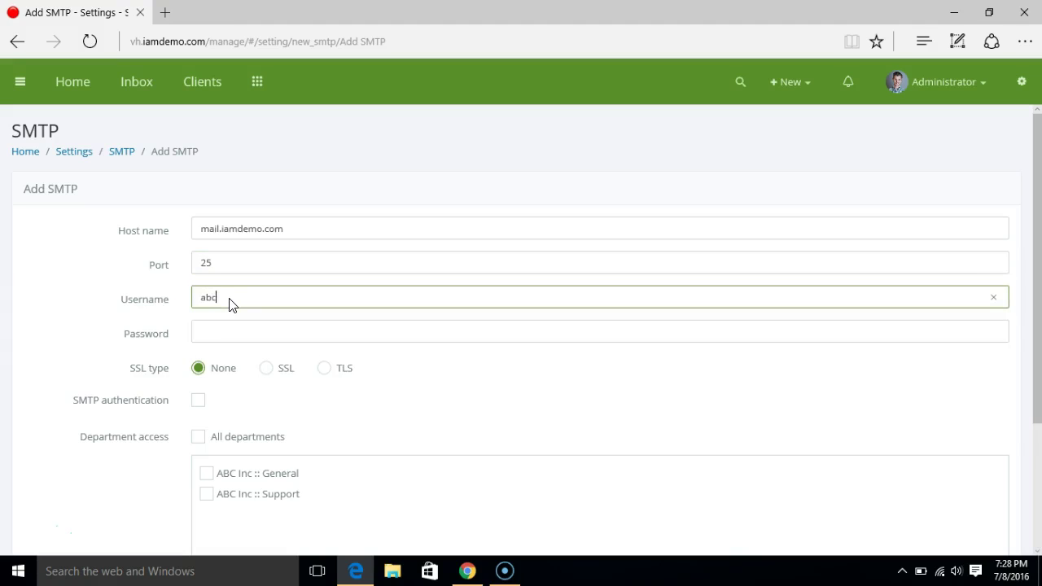
click(231, 332)
text(password)
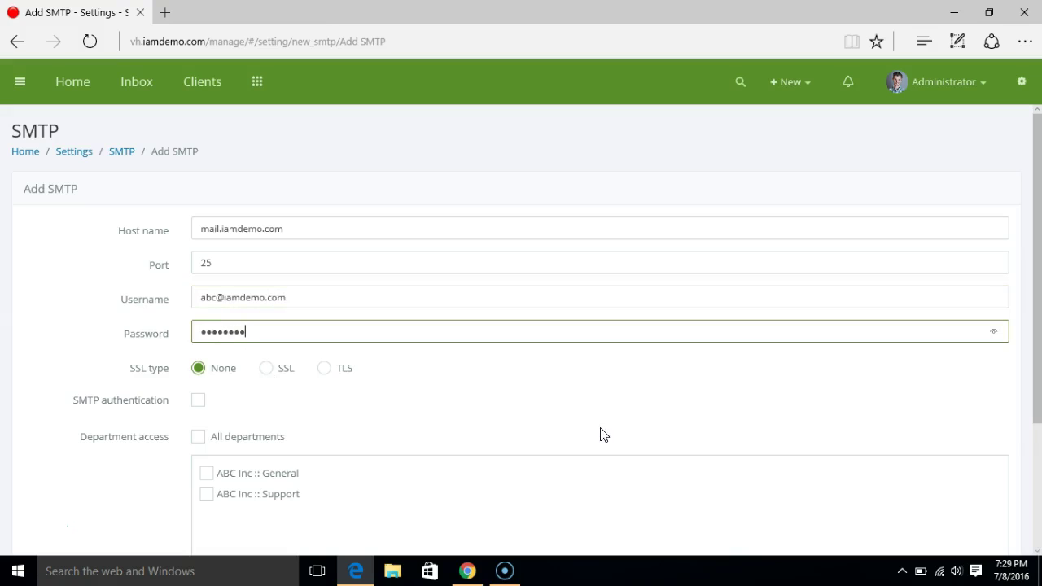
Step: Require SMTP authentication, grant all departments access, and add the server
drag(1039, 341, 1040, 391)
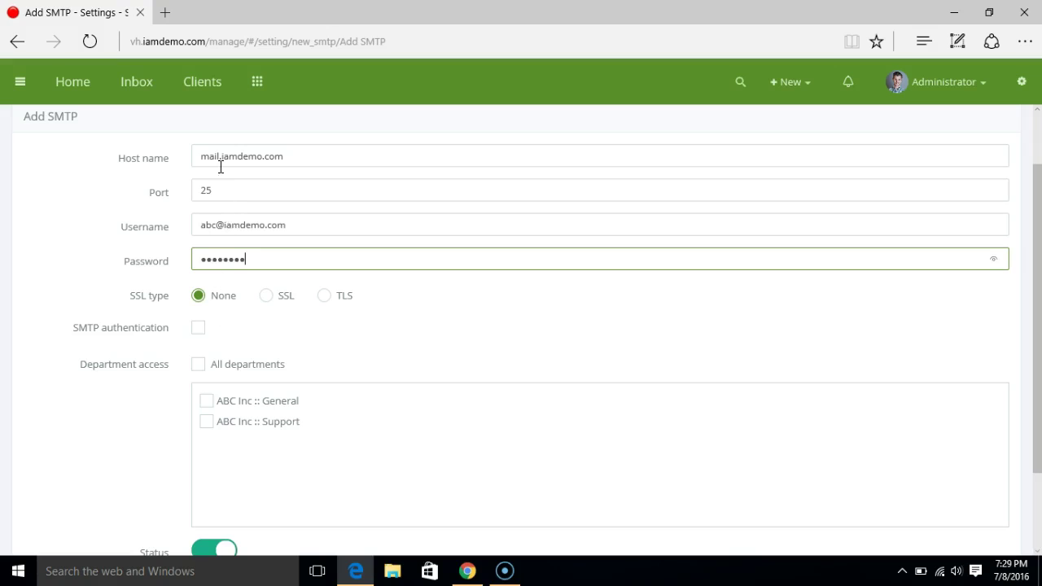
click(199, 329)
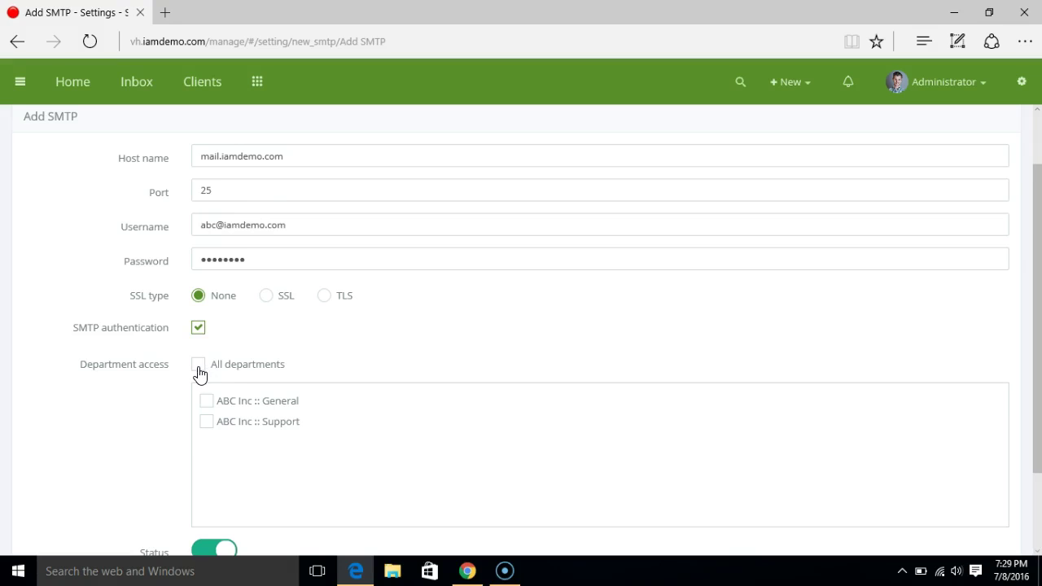
click(199, 368)
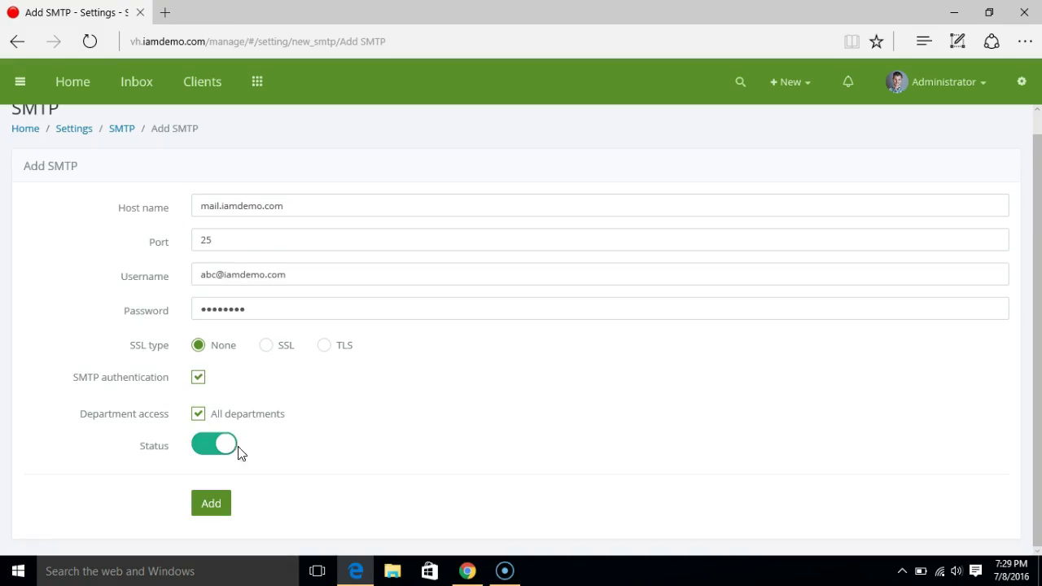
click(218, 506)
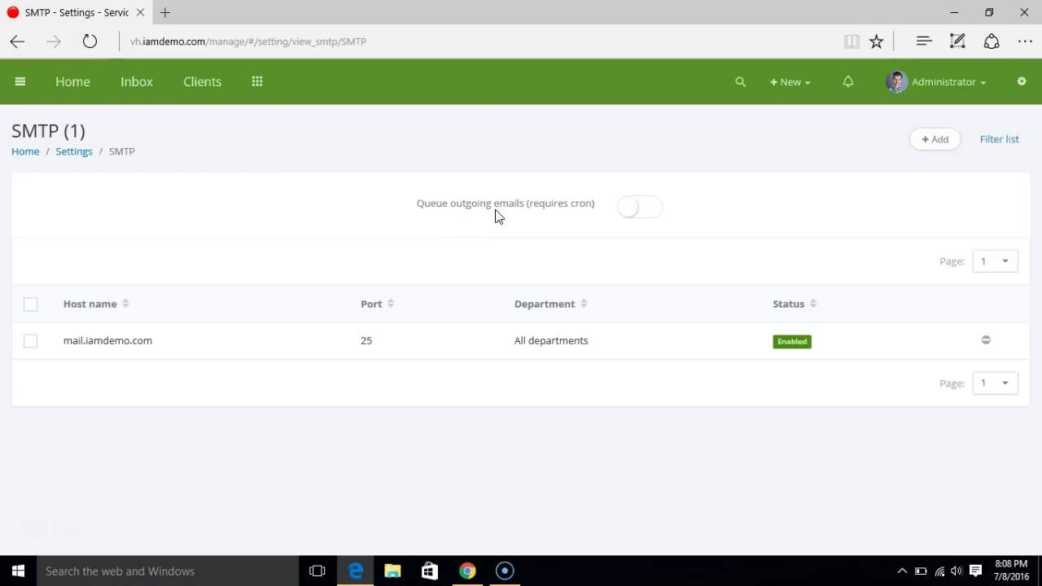
Step: Switch on 'Queue outgoing emails (requires cron)' in the SMTP settings
click(649, 215)
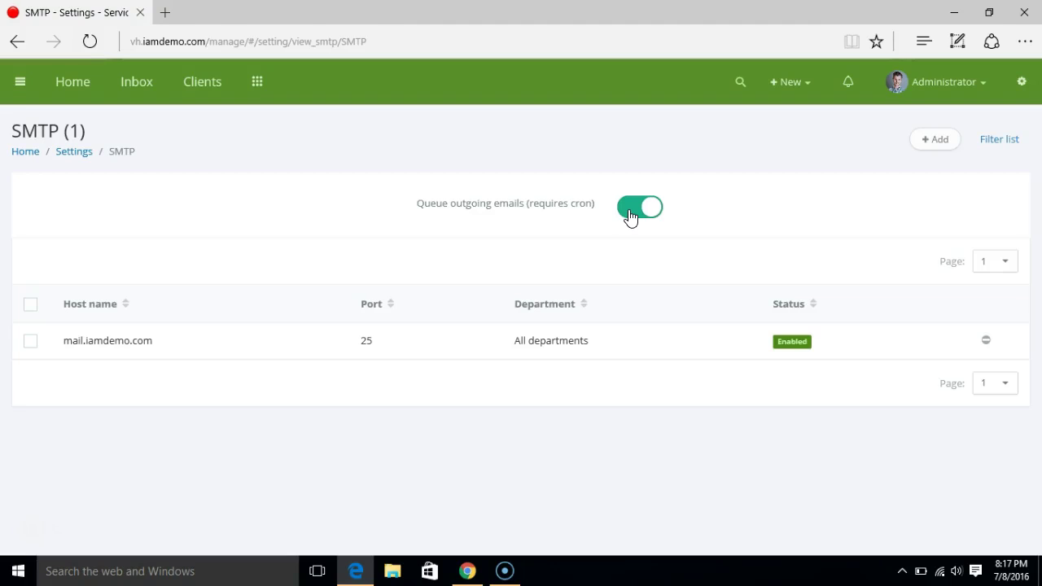
Step: Turn queuing off and set ABC Inc's domain outgoing email to the new SMTP account
click(629, 213)
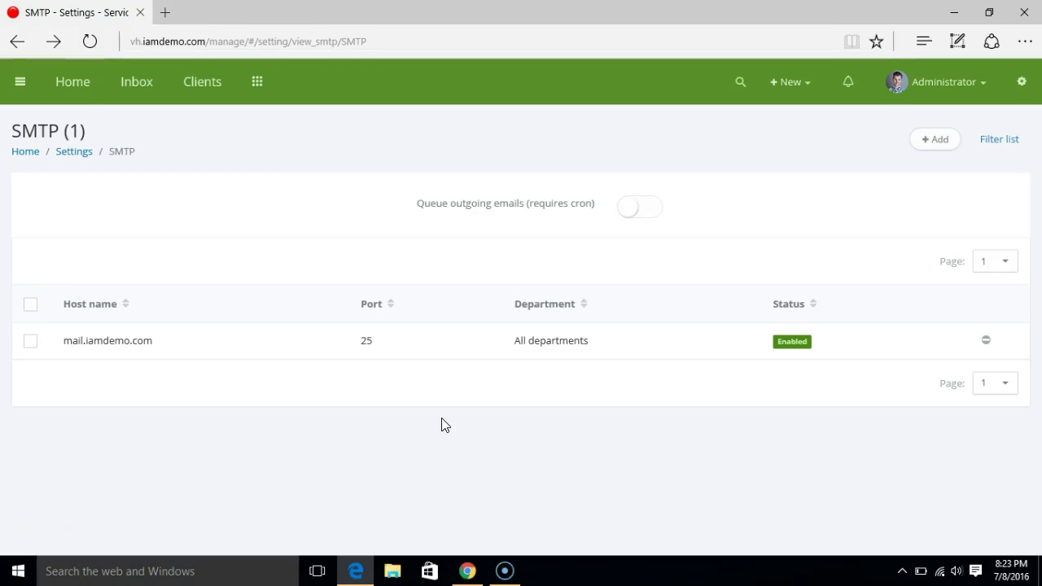
click(78, 155)
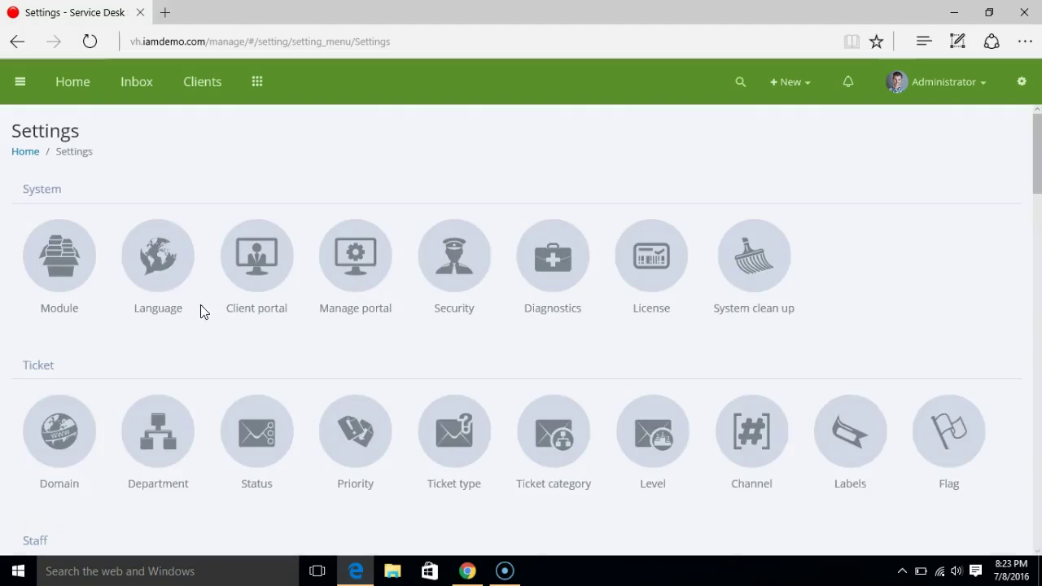
scroll(213, 346, down, 3)
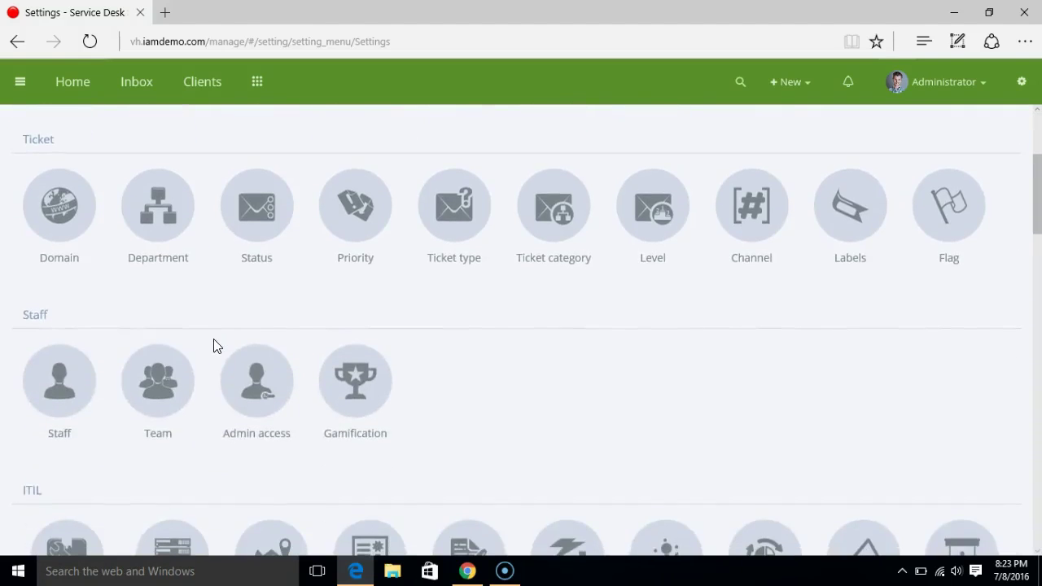
click(76, 225)
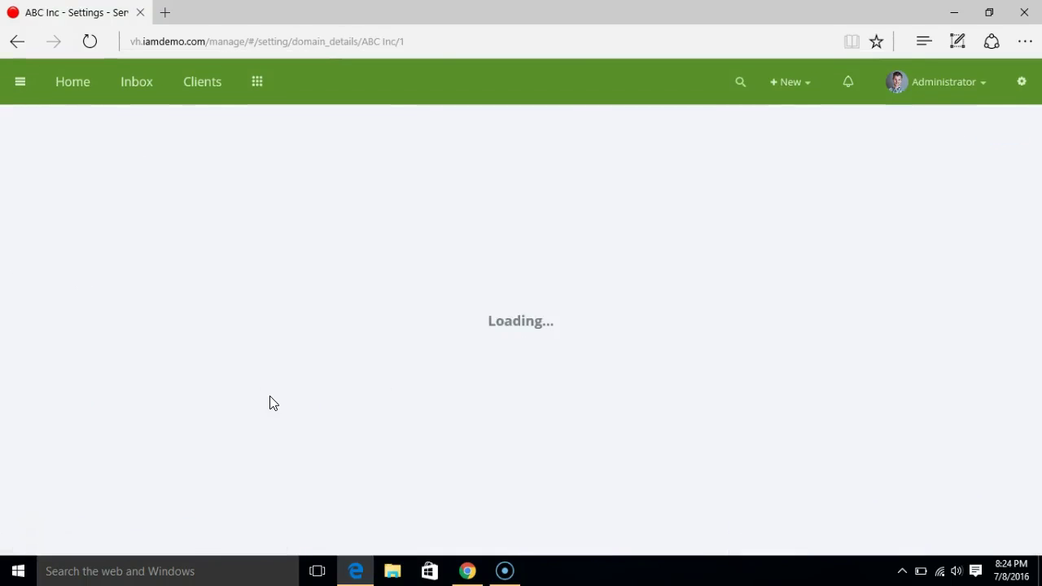
scroll(1039, 285, down, 2)
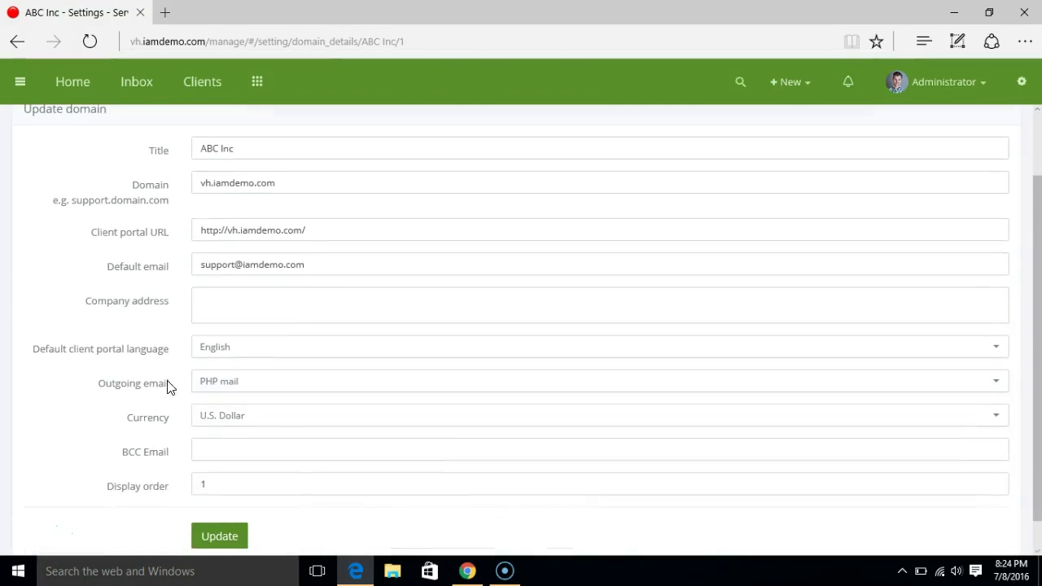
click(243, 386)
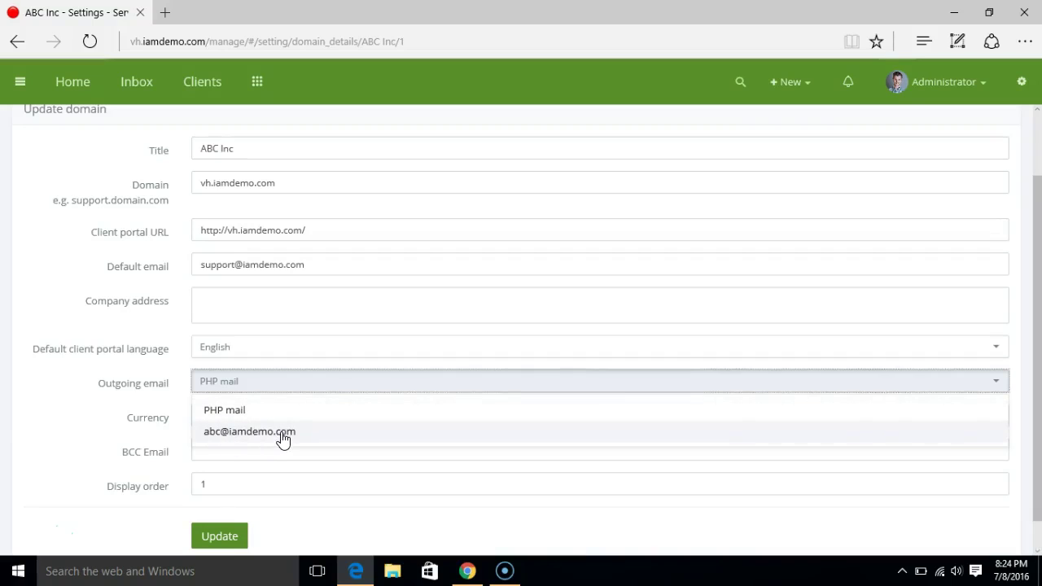
click(282, 438)
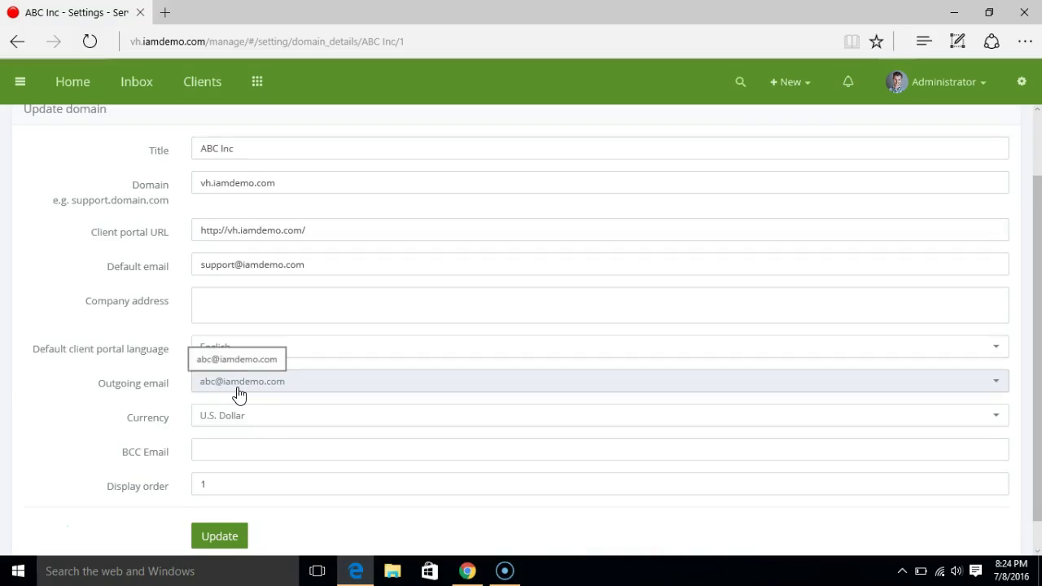
click(230, 540)
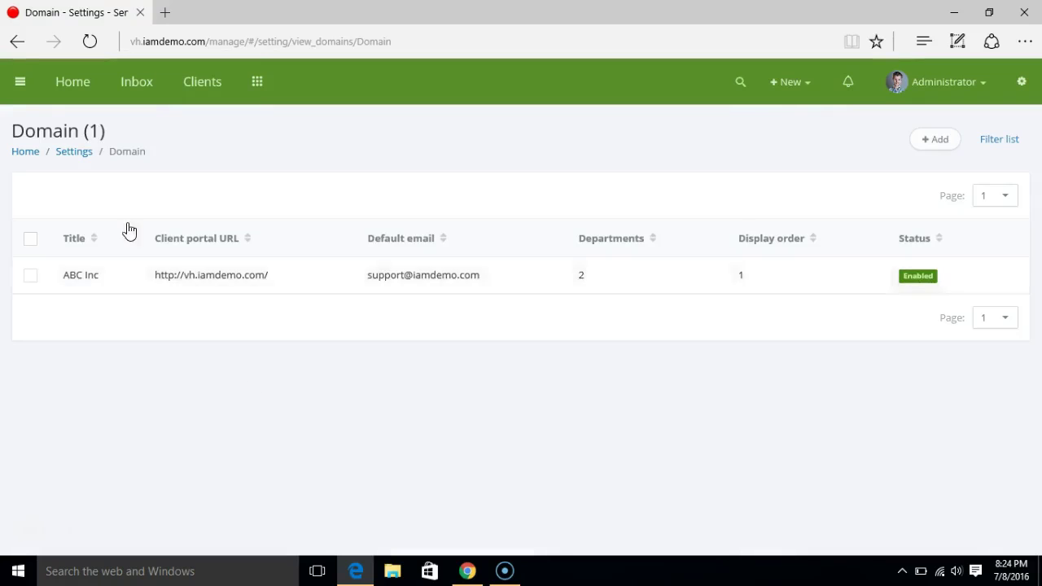
Step: Start a new ticket in the Support department
click(783, 96)
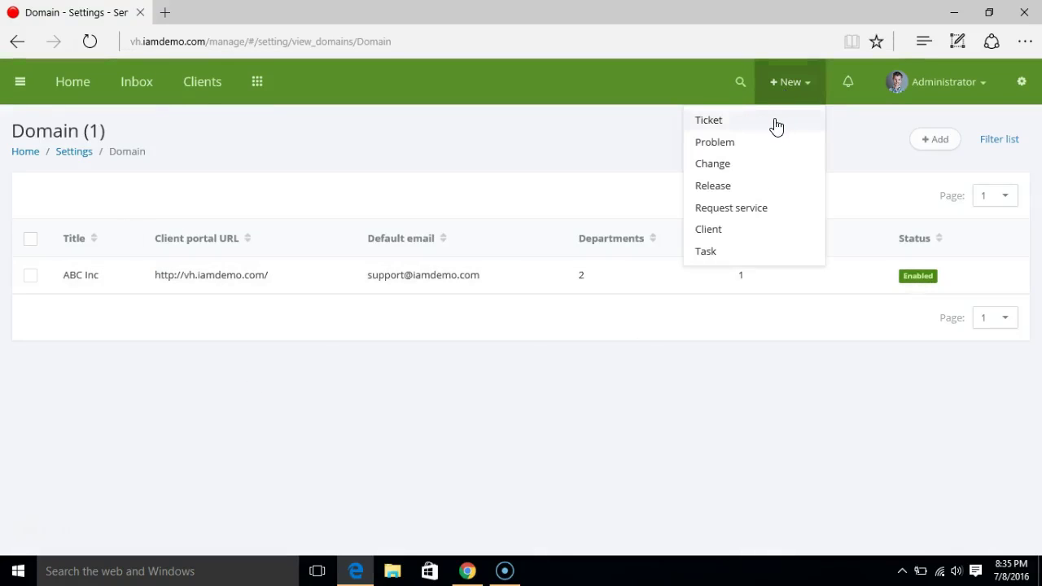
click(773, 121)
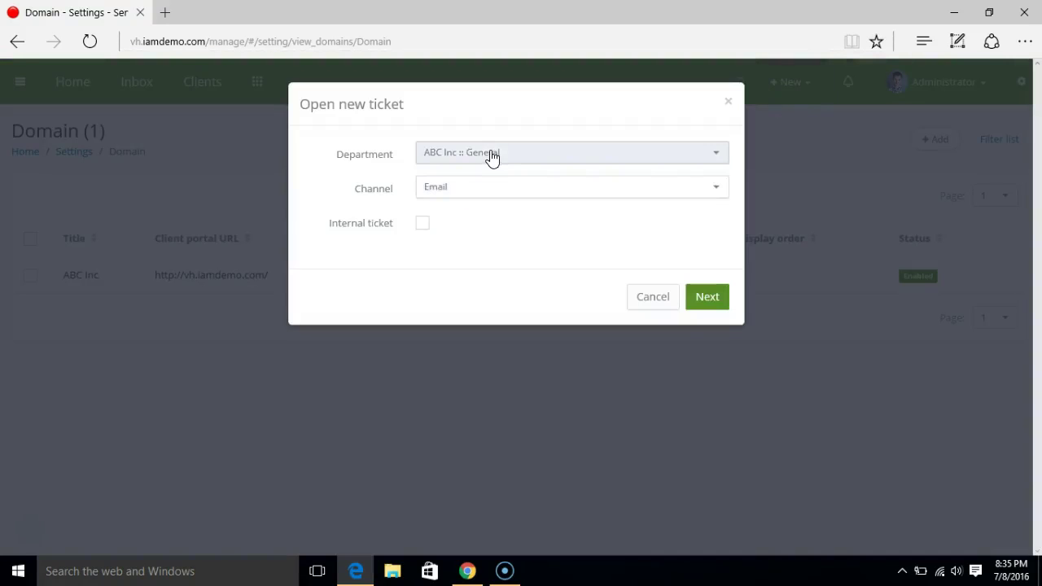
click(491, 155)
click(490, 206)
click(703, 300)
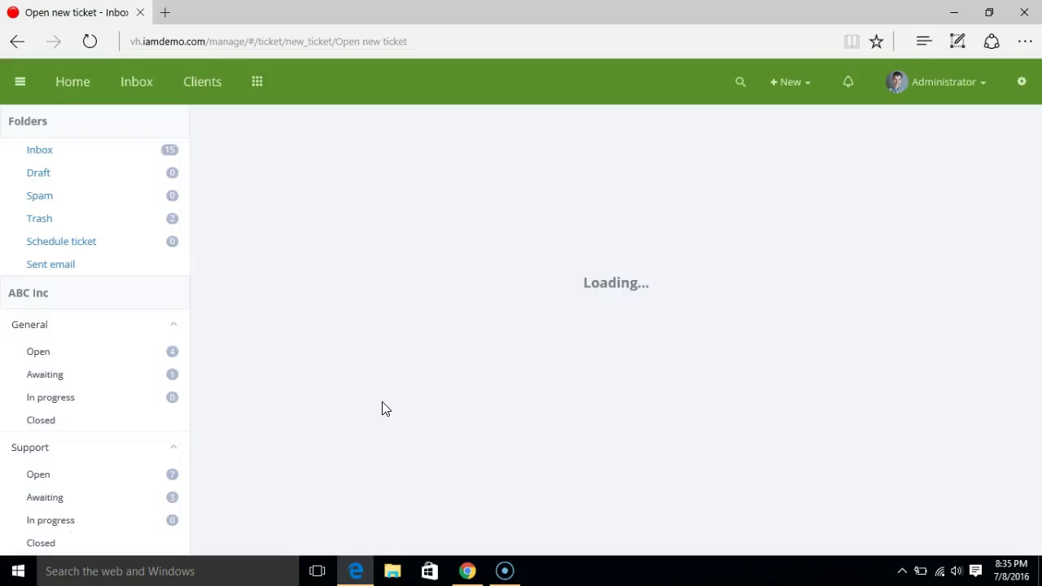
Step: Address the ticket to the Gmail client with subject 'SMTP1 test'
text(theo)
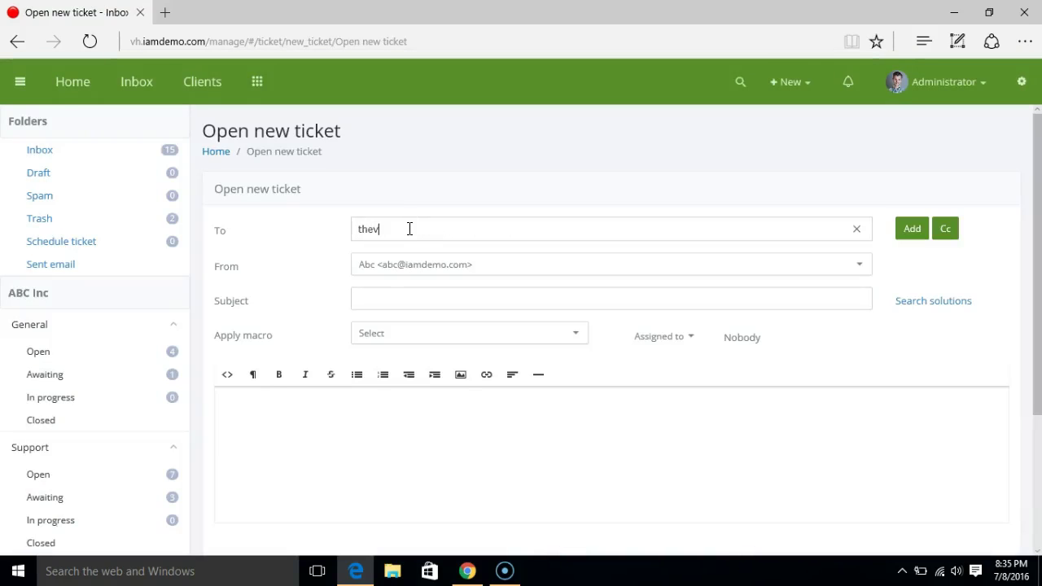
click(389, 252)
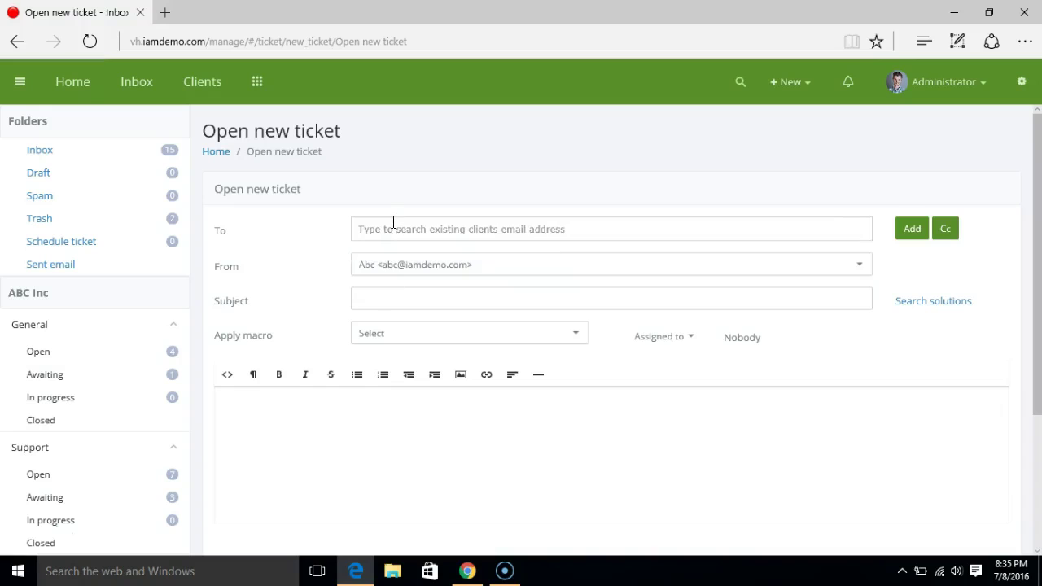
text(the)
click(407, 261)
click(386, 298)
text(SMTP1 test)
Step: Copy the subject into the message body and create the ticket
triple_click(418, 301)
key(ctrl+c)
click(375, 413)
key(ctrl+v)
scroll(1037, 291, down, 3)
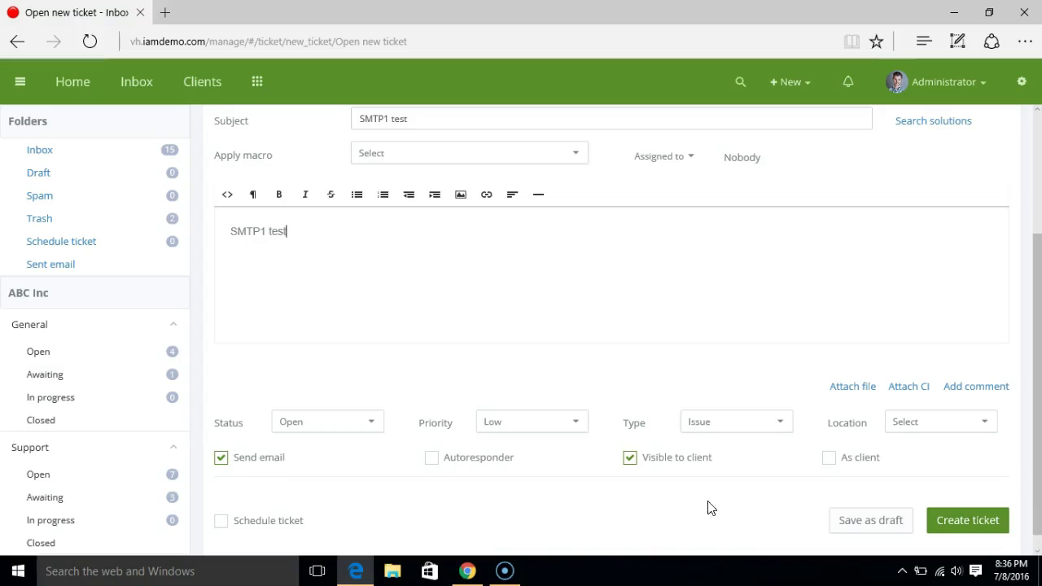
click(958, 525)
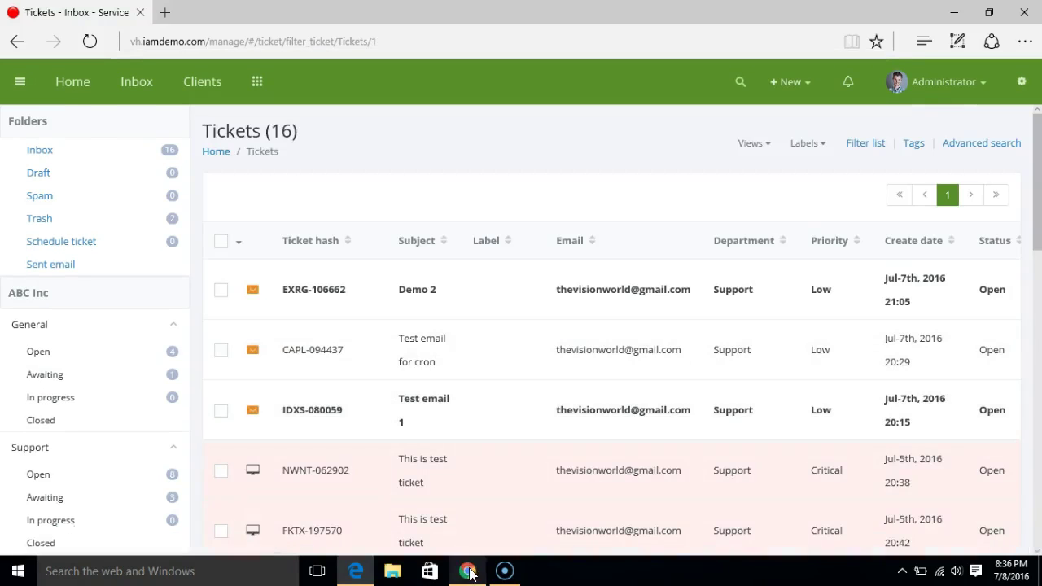
Step: In Gmail, open the SMTP1 test email and confirm it was mailed by iamdemo.com
click(466, 569)
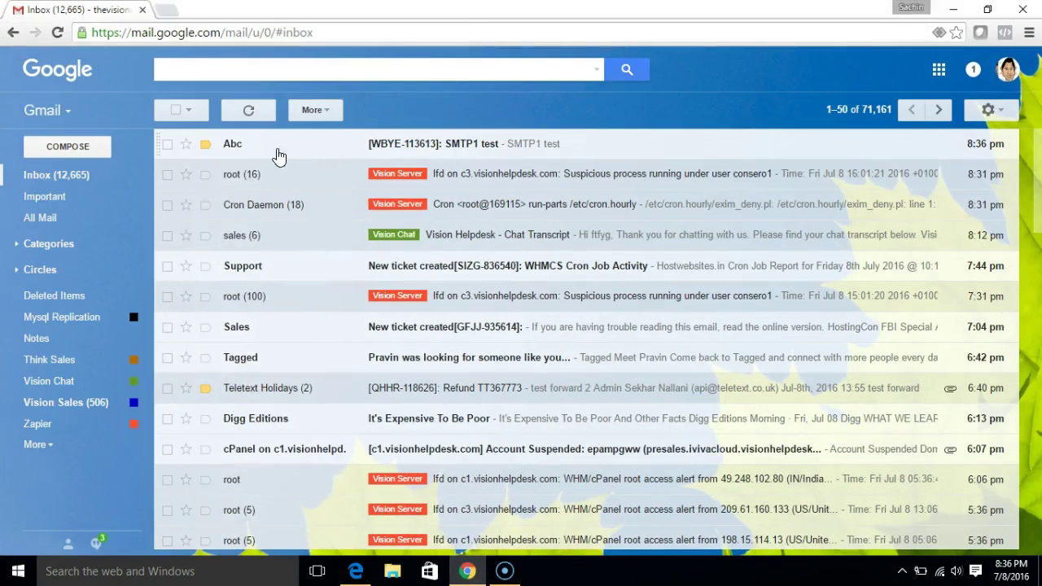
click(458, 148)
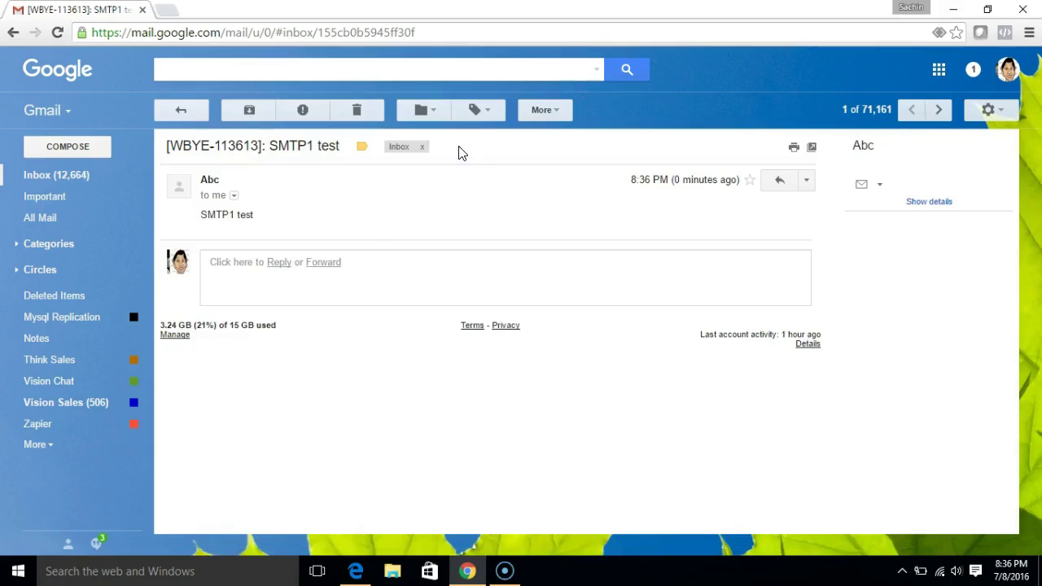
click(234, 197)
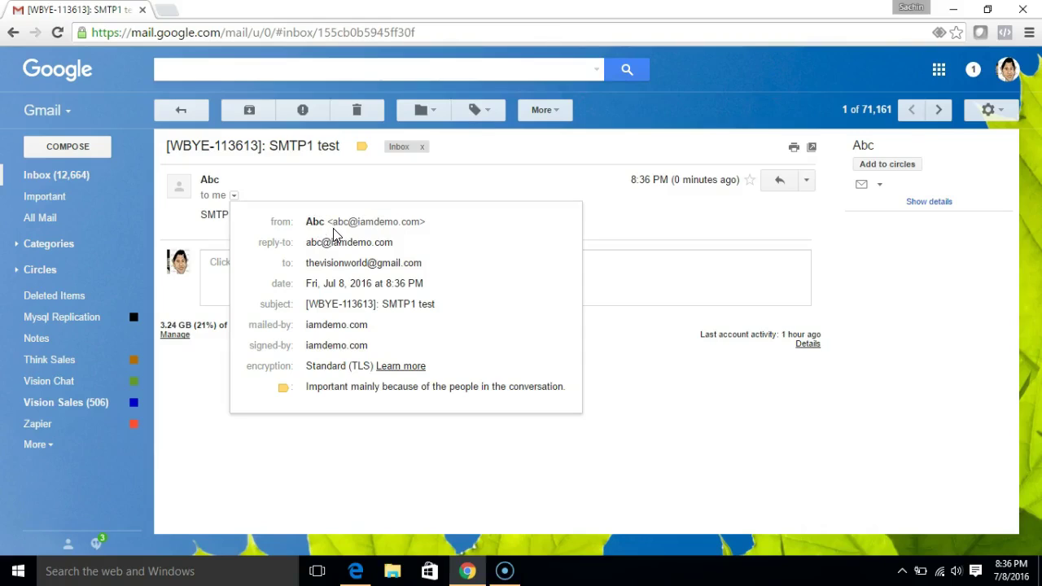
click(306, 446)
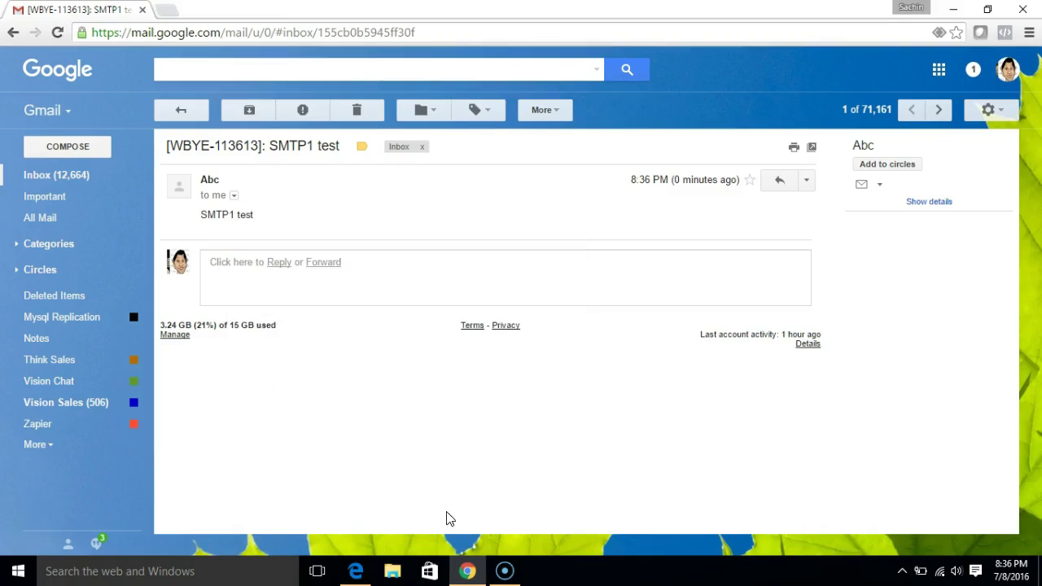
Step: Review the support mail queue's POP3 and override sender settings, then reshow Gmail's sender details
click(359, 572)
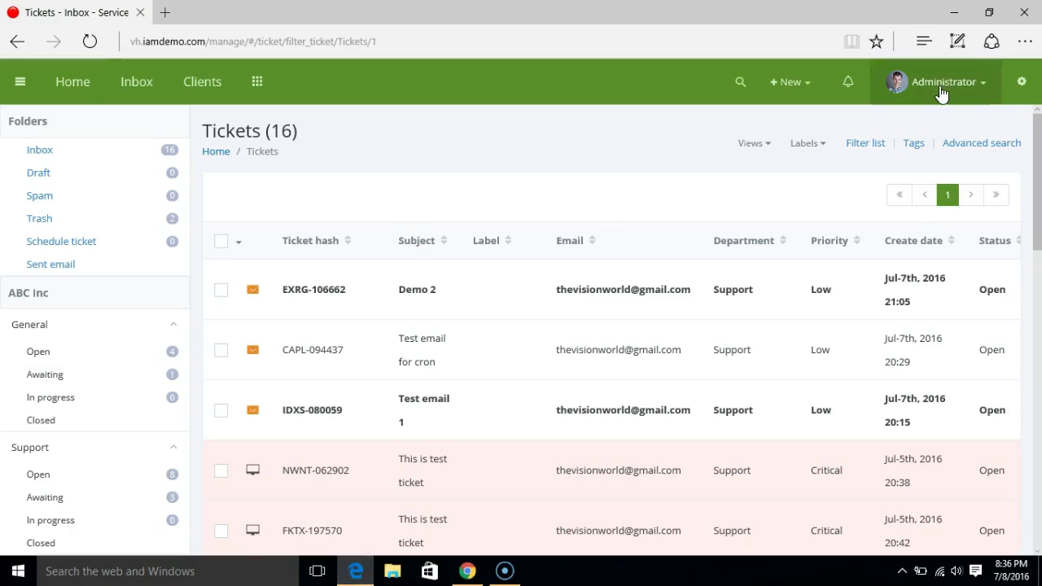
click(1021, 82)
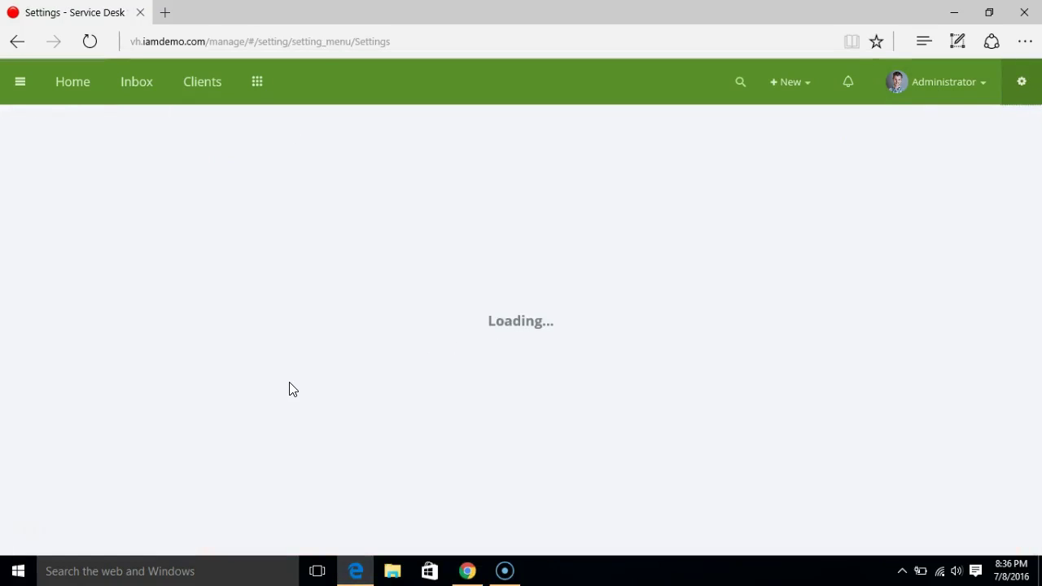
drag(1034, 177, 1038, 321)
click(69, 425)
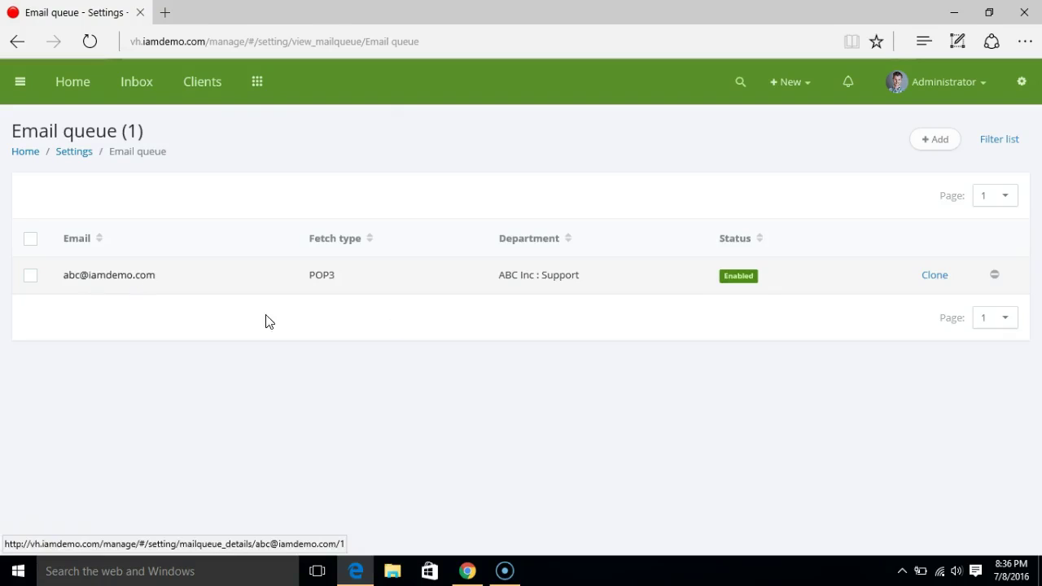
click(124, 276)
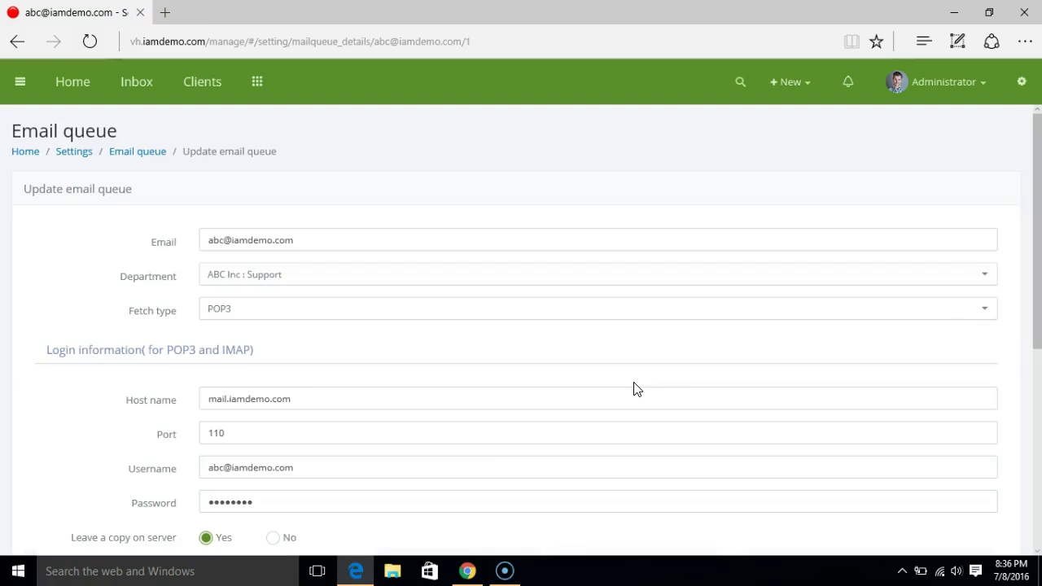
scroll(1041, 273, down, 1)
drag(1040, 273, 1040, 391)
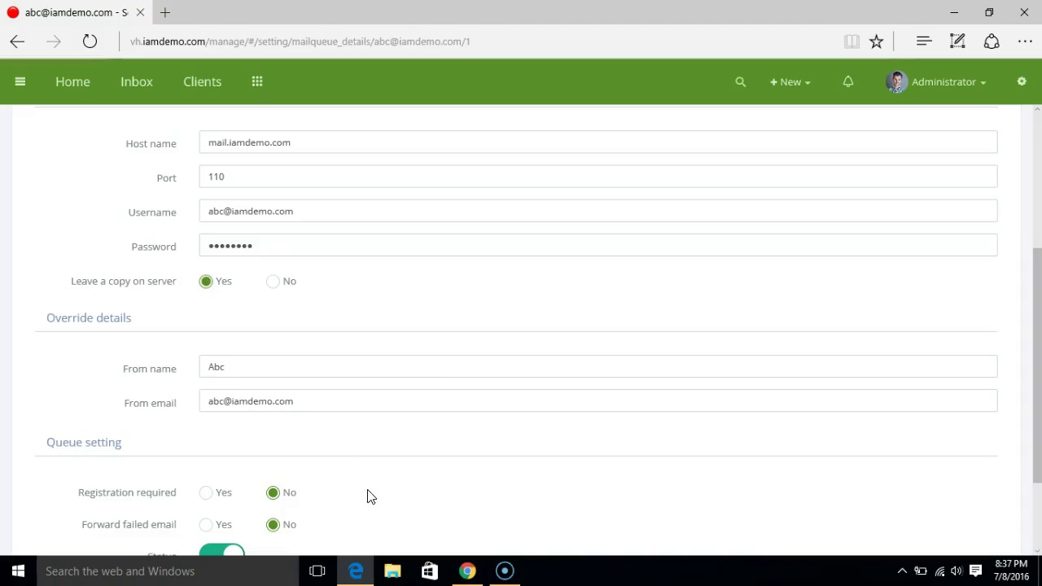
click(467, 570)
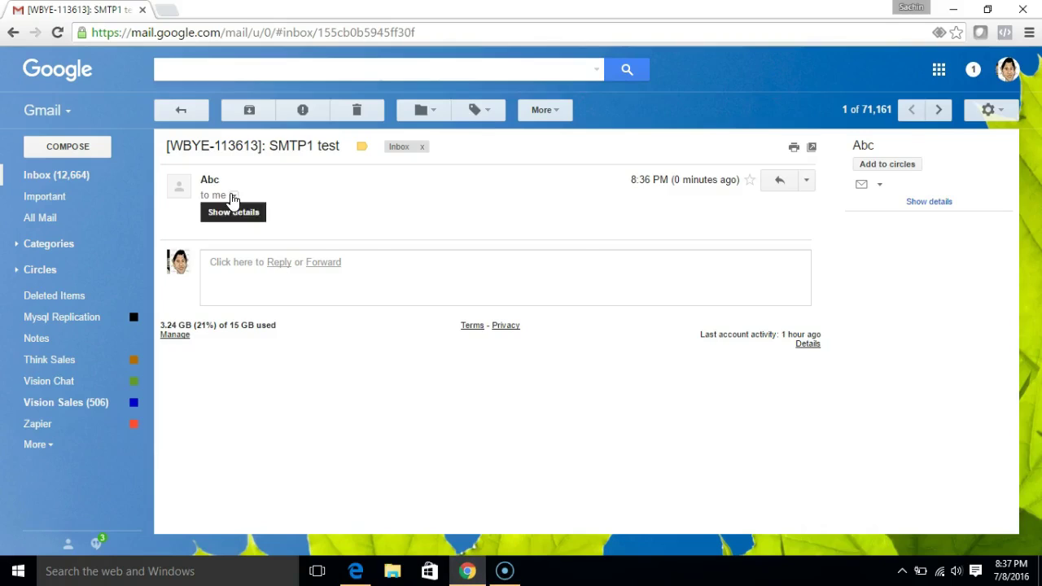
click(233, 197)
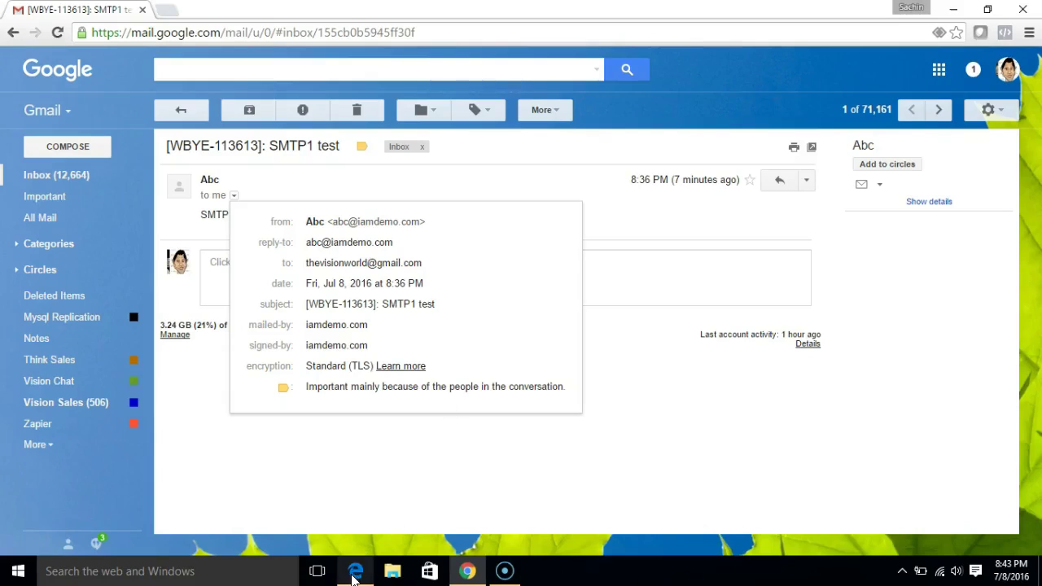
Step: Back in Vision Helpdesk, leave the queue details via the Settings breadcrumb
click(355, 572)
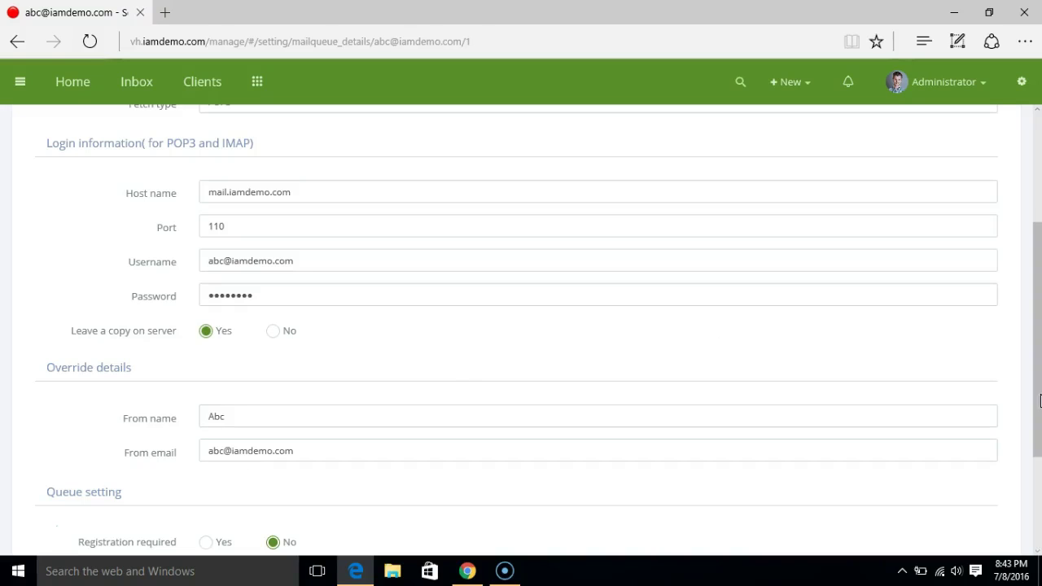
scroll(1038, 402, up, 3)
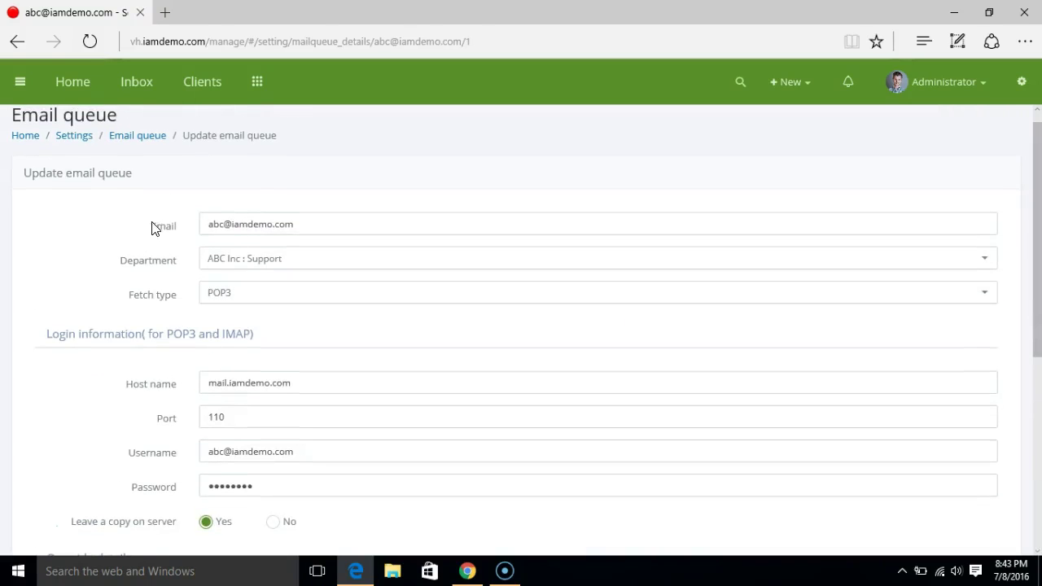
click(79, 137)
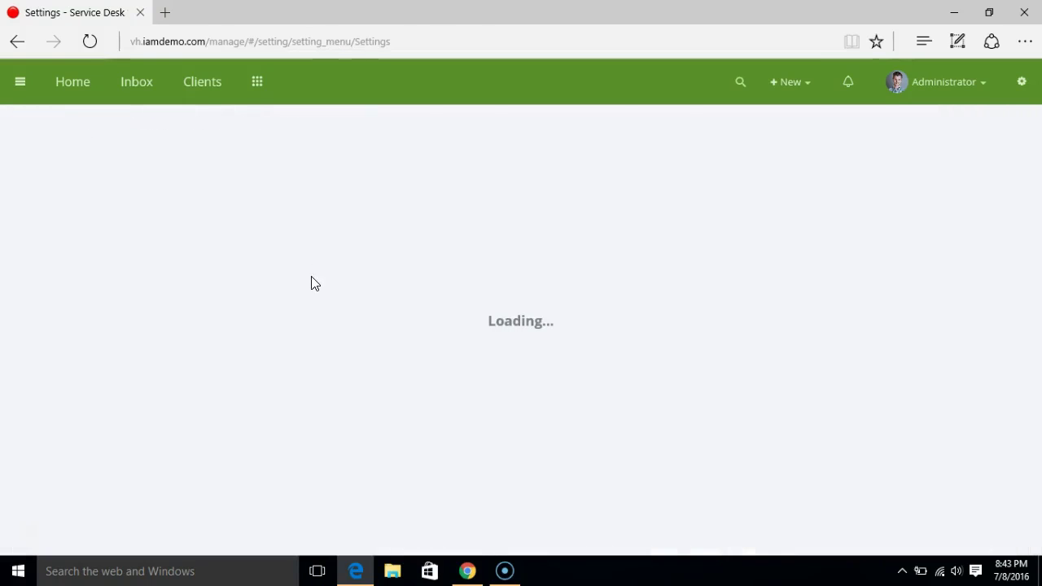